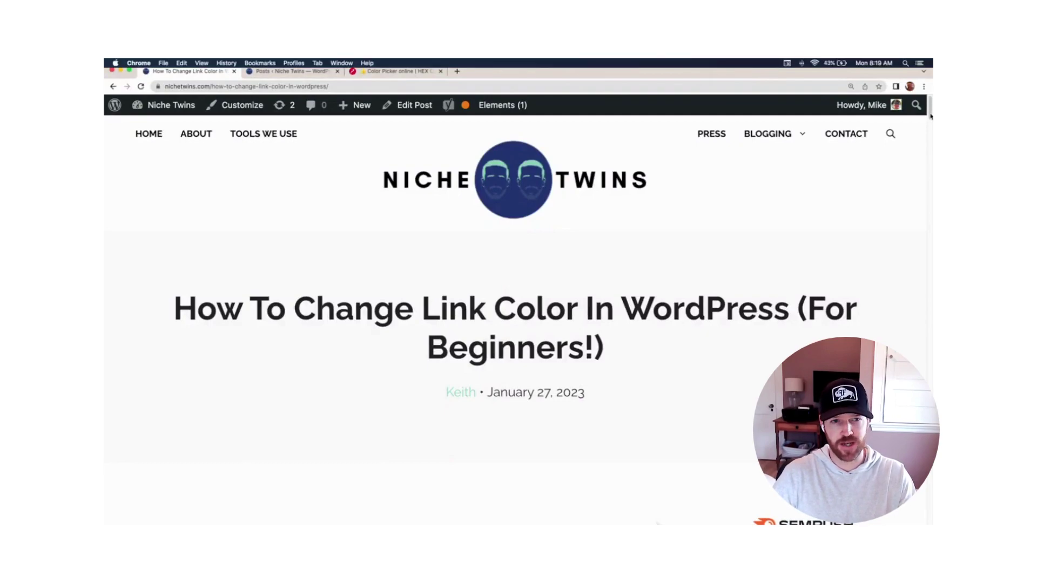
- Scroll down the post to the list of Normal, Hover, Active and Visited link states
left_click_drag(930, 112, 931, 158)
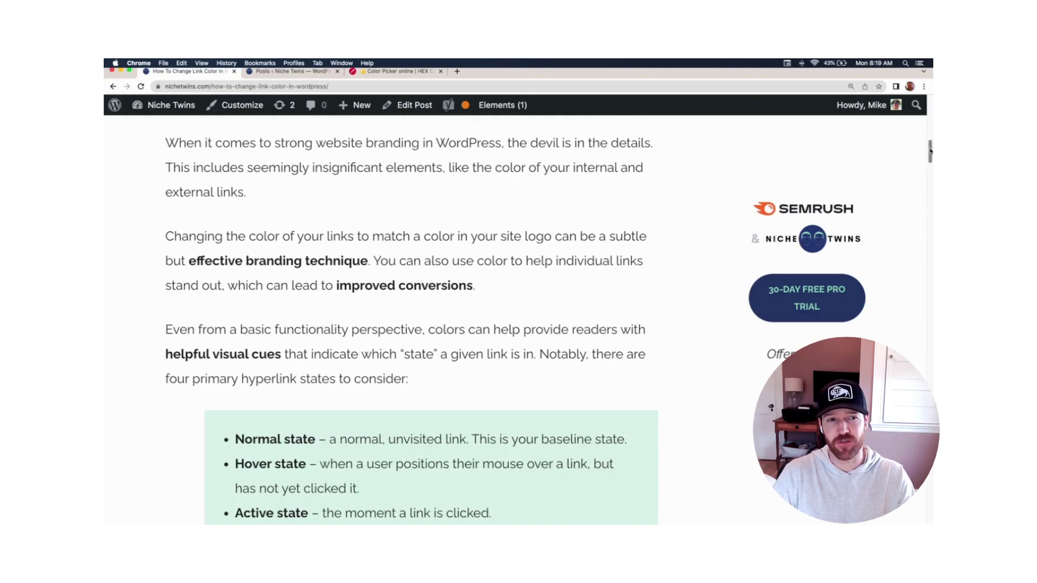
left_click_drag(931, 152, 931, 160)
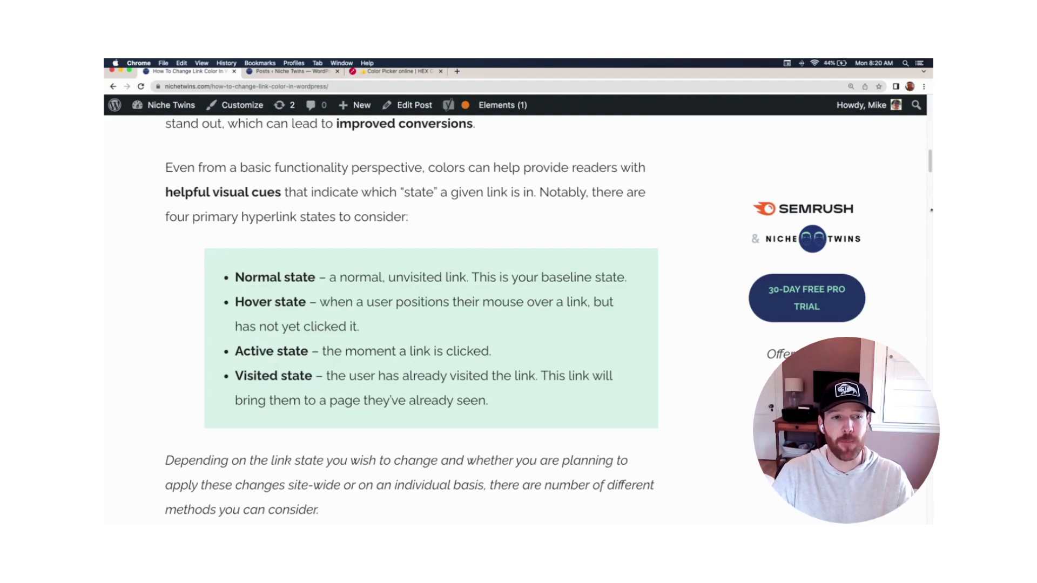
scroll(931, 171, "down", 3)
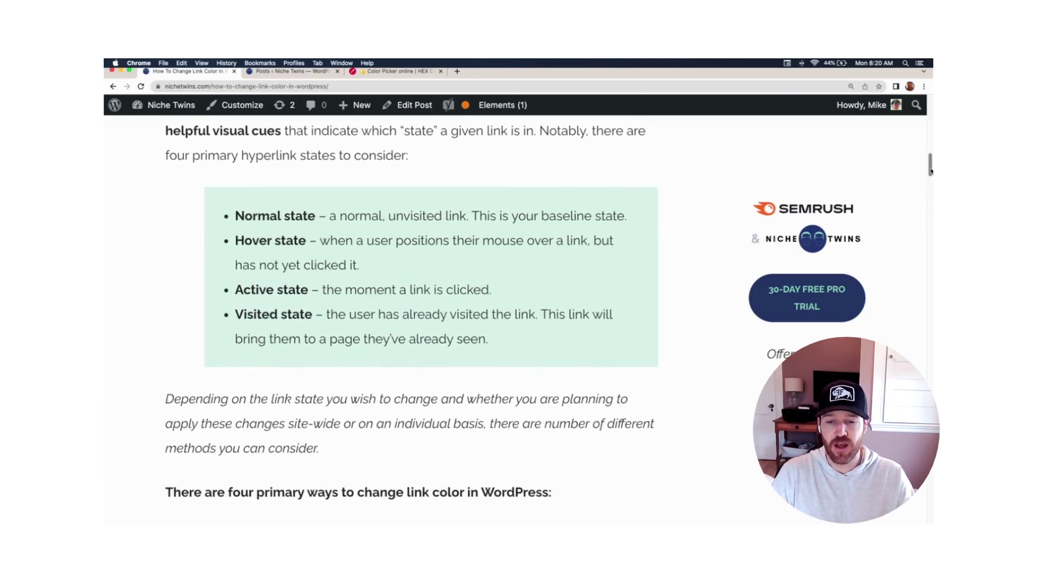
- Scroll further down to the Method 1: WordPress Page/Post Block Editor heading
left_click_drag(931, 171, 931, 186)
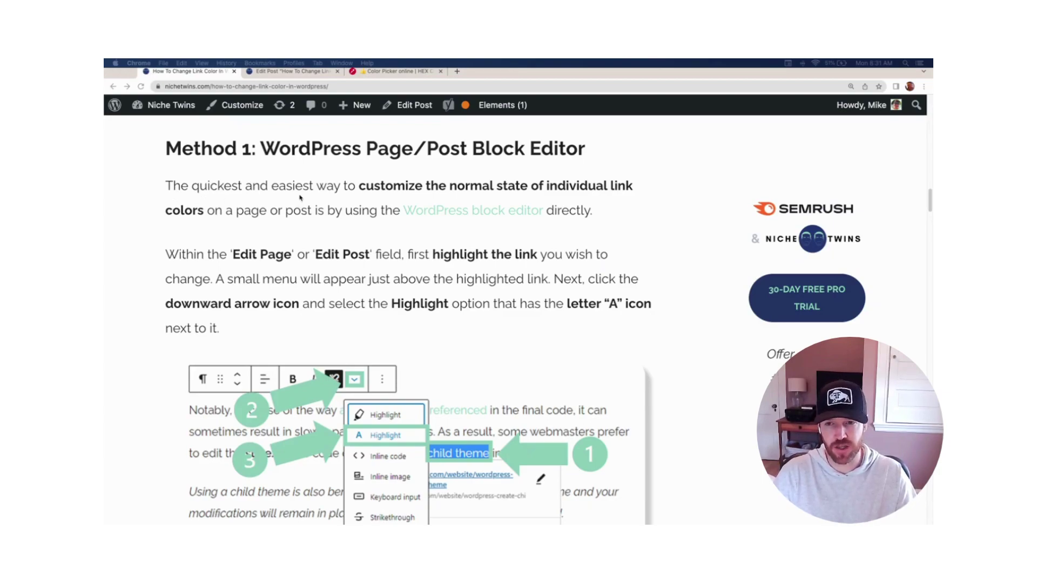
- In the block editor, select the Image Color Picker link text and bring up its Highlight colour options
left_click(297, 74)
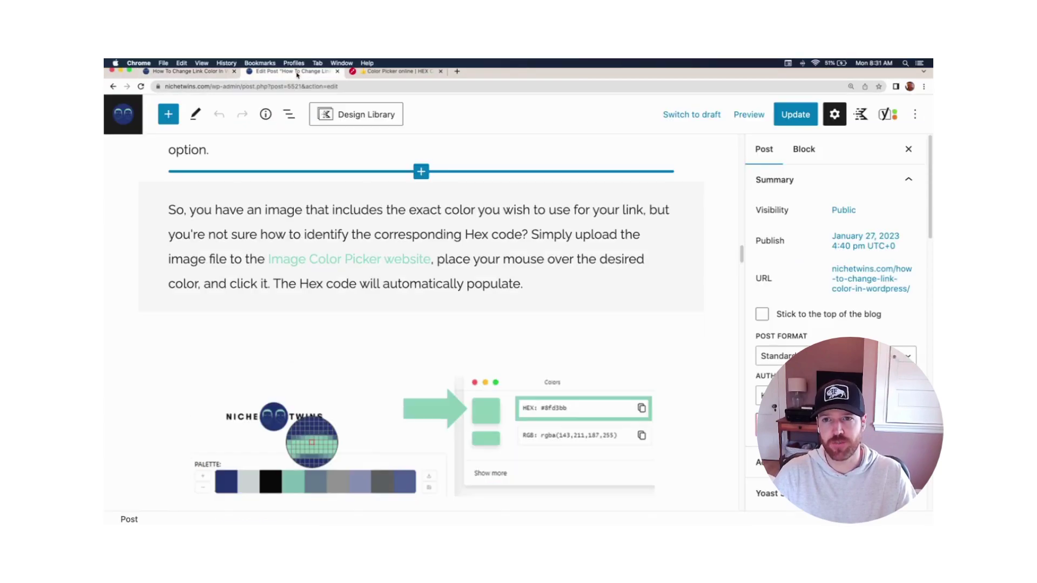
left_click(268, 259)
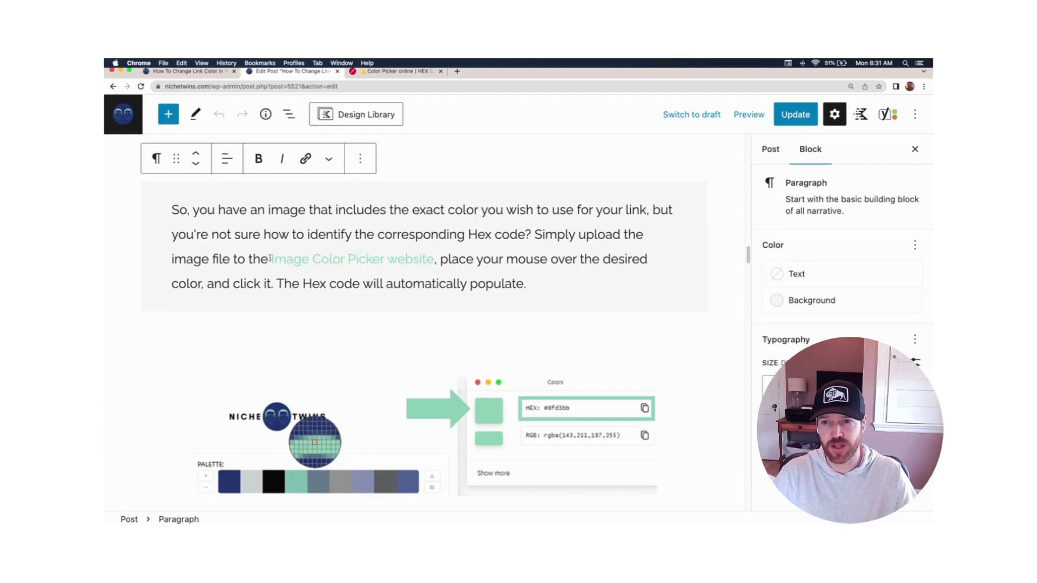
left_click_drag(298, 258, 434, 258)
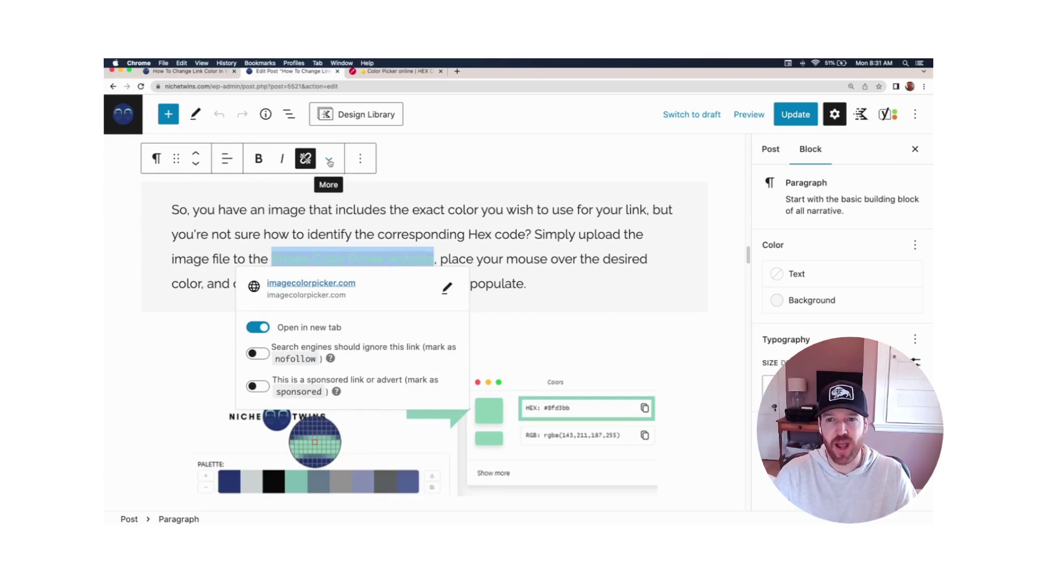
left_click(329, 161)
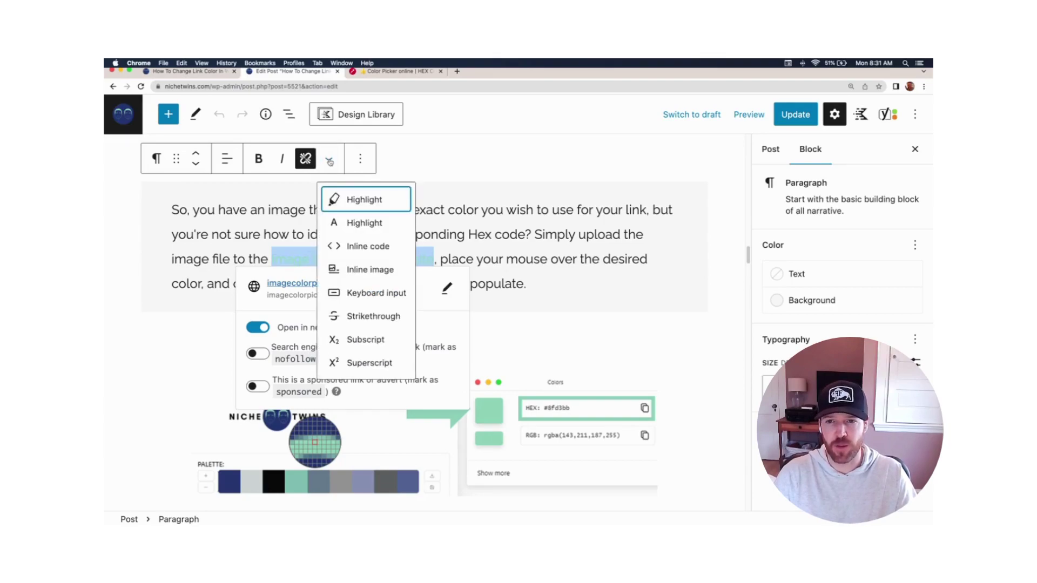
left_click(379, 227)
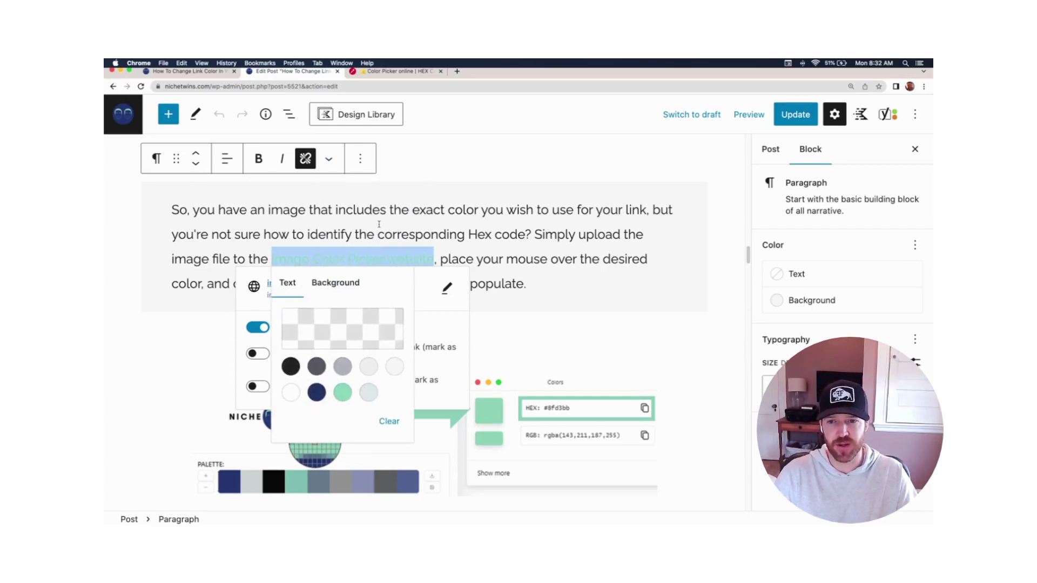
- Open the link text's custom colour picker and bring its Hex field (FFFFFF) into view
left_click(331, 326)
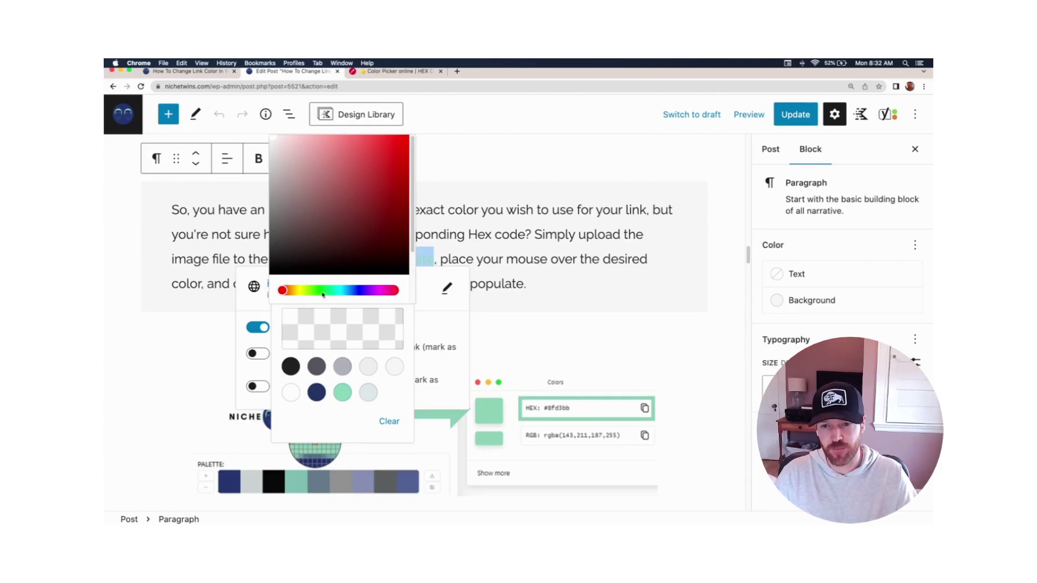
left_click_drag(415, 215, 344, 266)
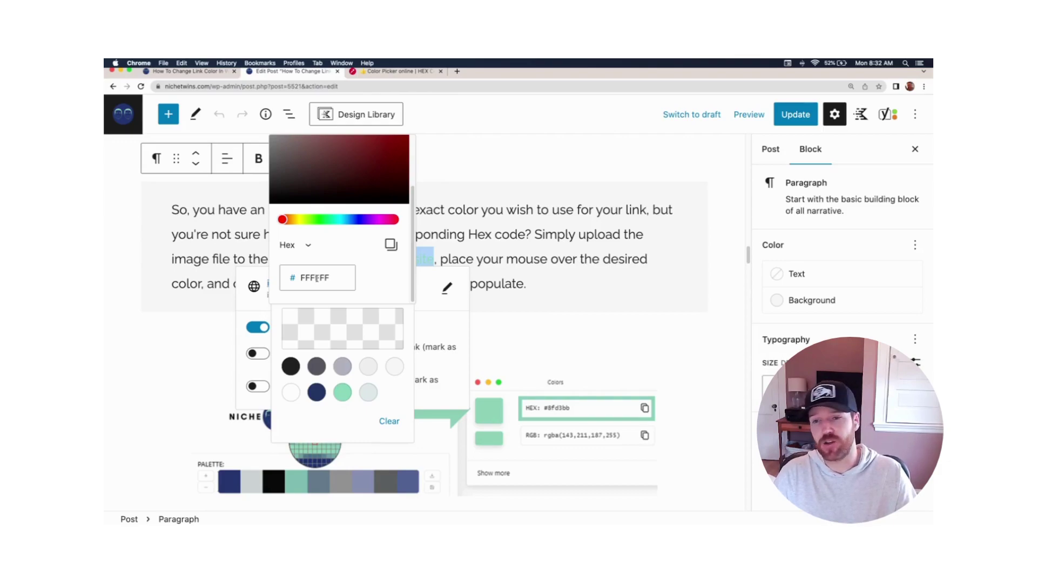
- On imagecolorpicker.com, sample the logo's mint green and copy its hex code #8dd0ba
left_click(382, 72)
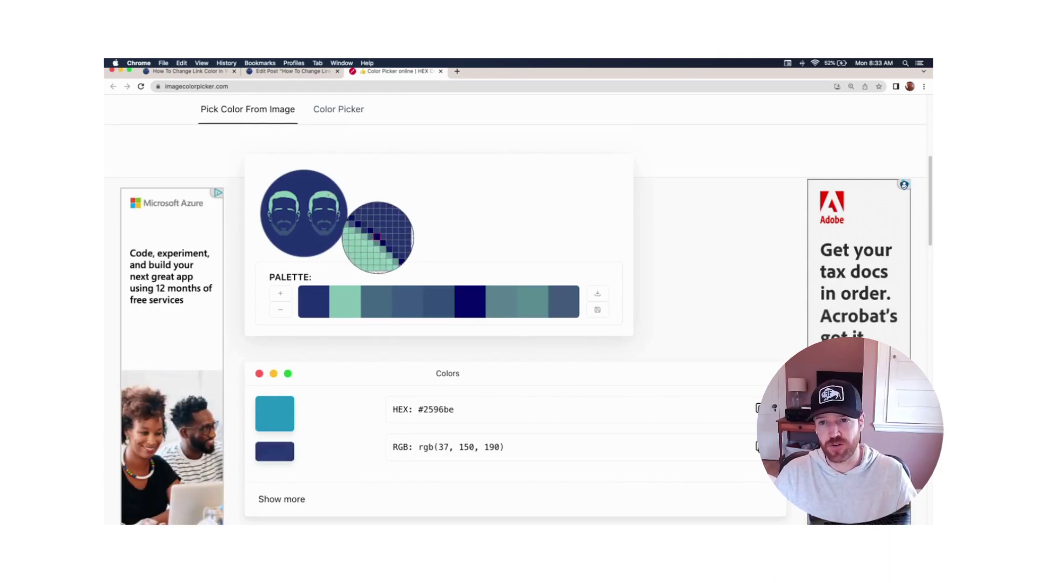
left_click(369, 239)
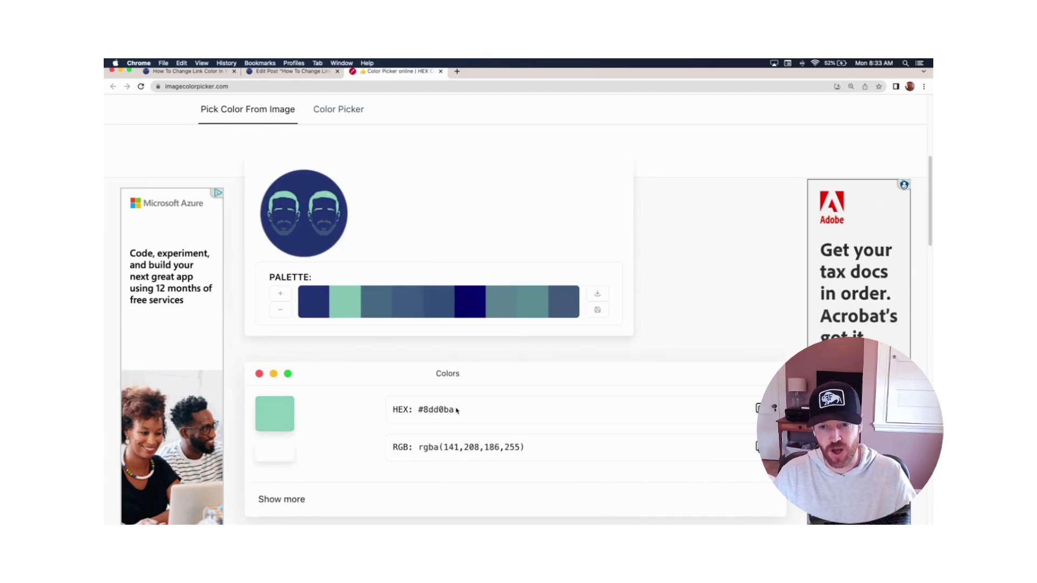
left_click_drag(456, 411, 419, 410)
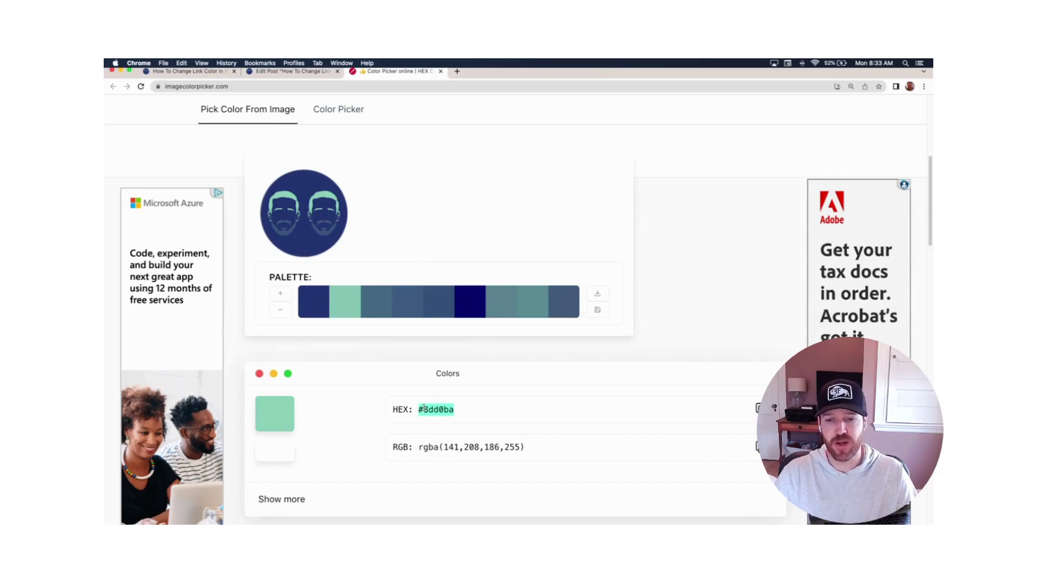
right_click(428, 409)
left_click(449, 427)
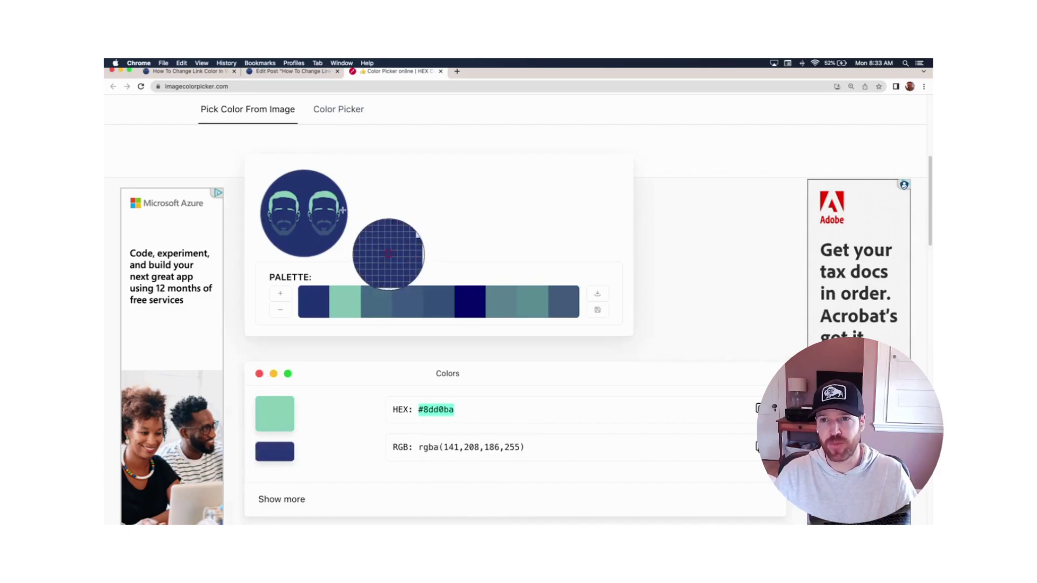
- Back in the post editor, paste 8DD0BA into the link's Hex field, replacing FFFFFF
left_click(291, 71)
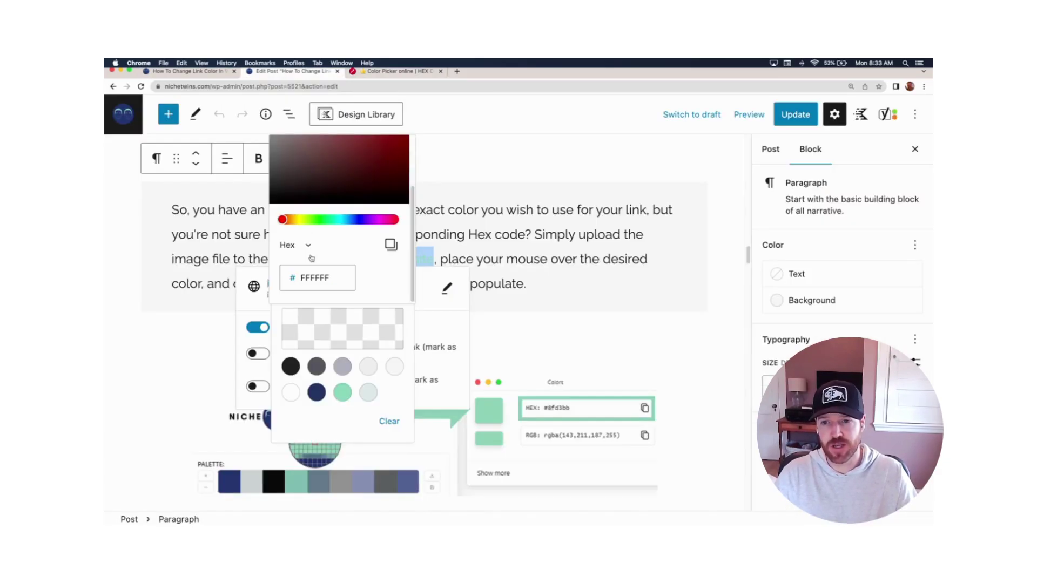
double_click(315, 278)
right_click(317, 277)
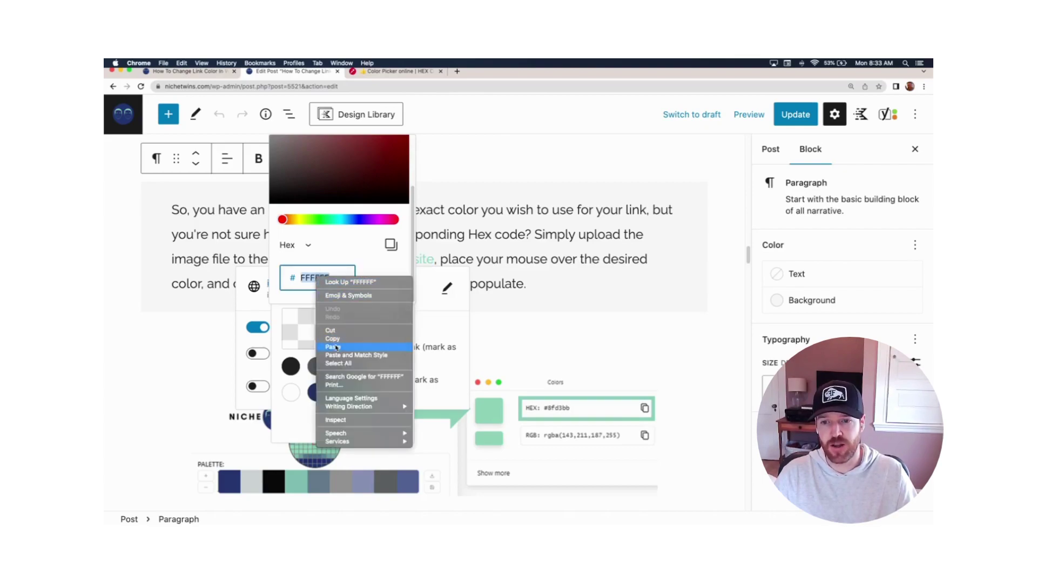
left_click(336, 346)
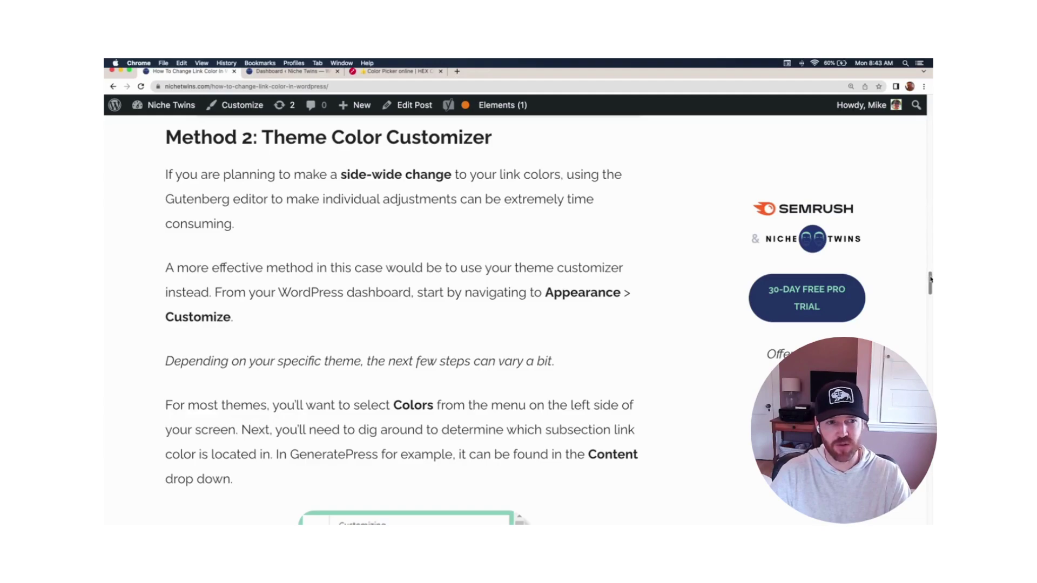
- Scroll through the Method 2 Theme Color Customizer section down to Method 3
left_click_drag(930, 279, 931, 292)
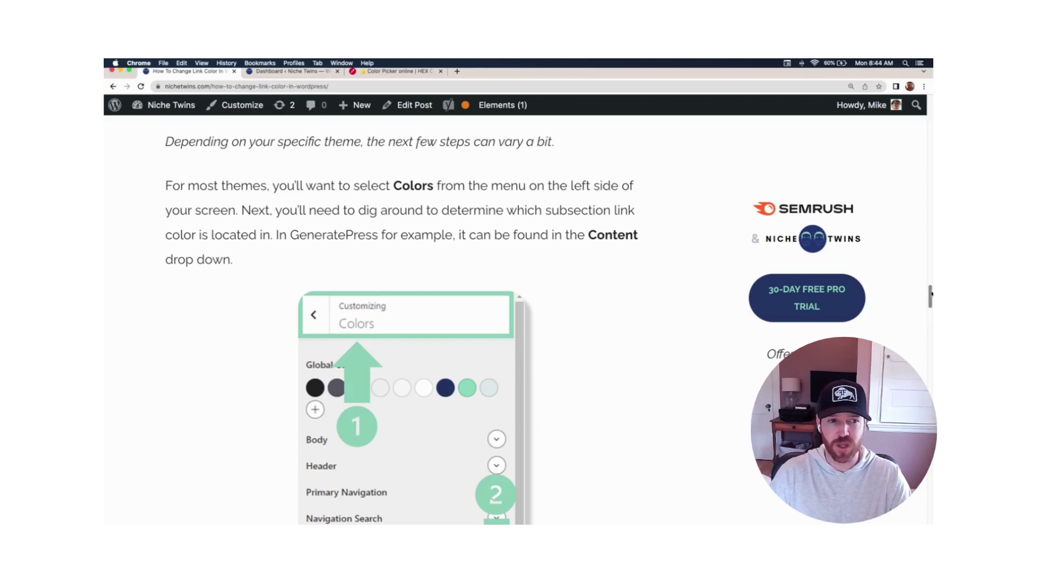
left_click_drag(930, 293, 931, 325)
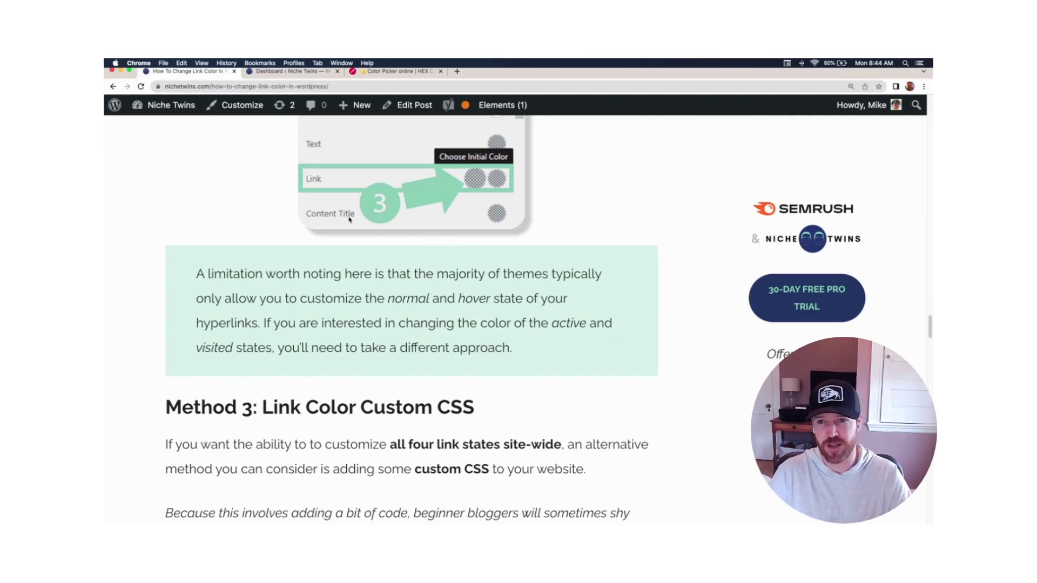
- Open the theme Customizer from the Dashboard and zoom the browser page out
left_click(298, 76)
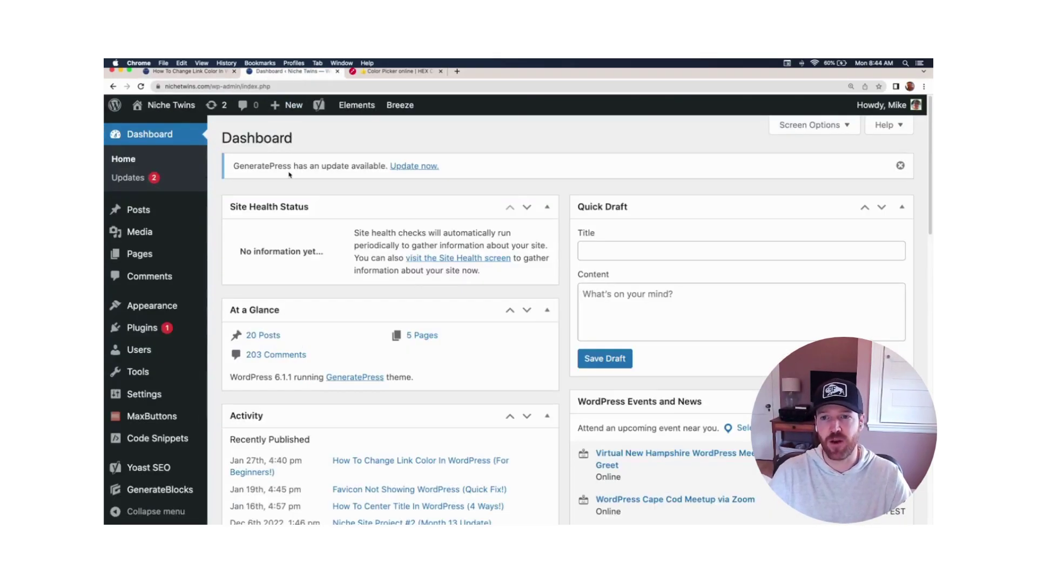
mouse_move(154, 306)
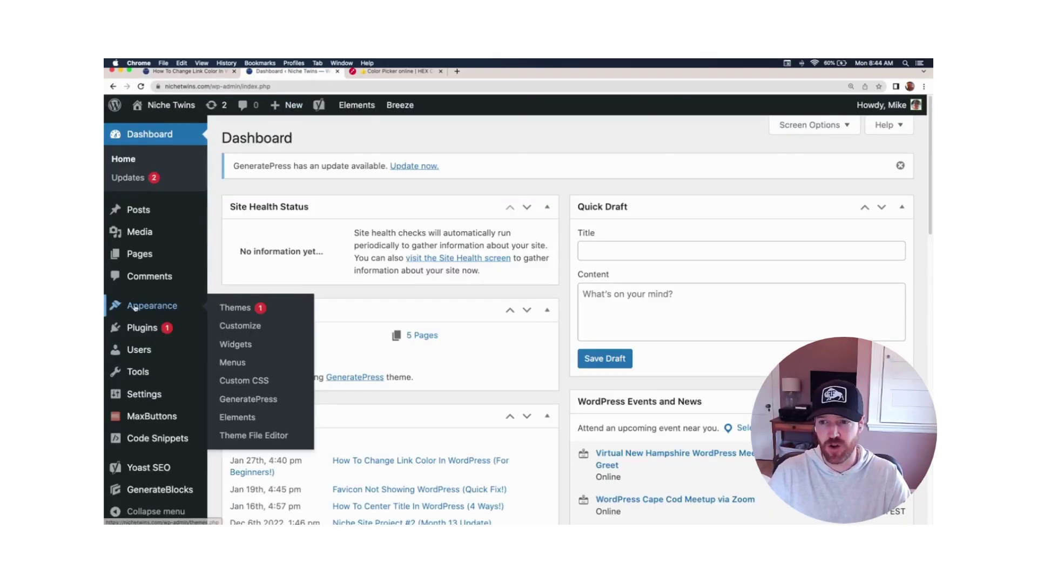
left_click(239, 326)
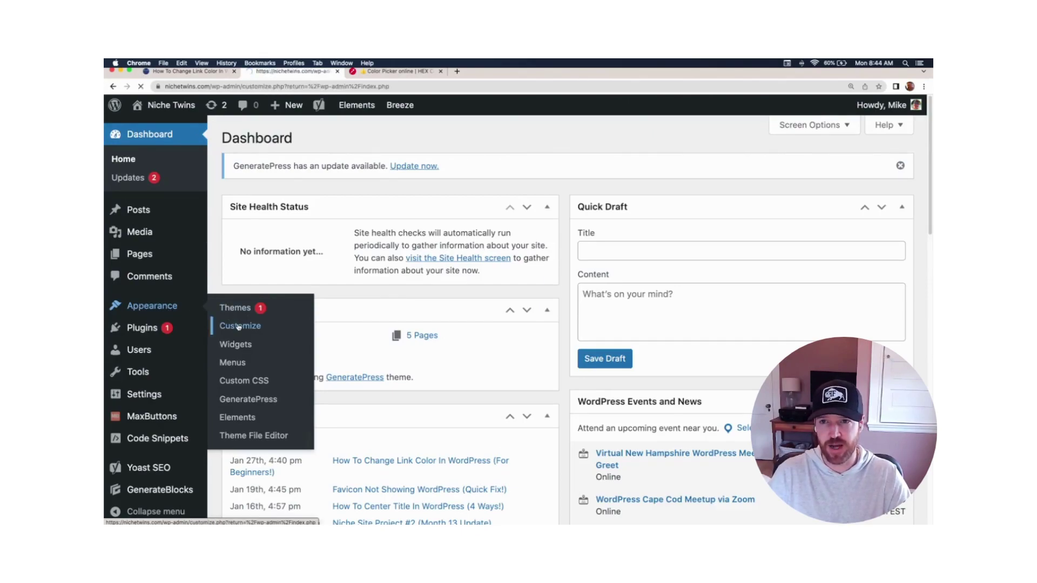
left_click(201, 63)
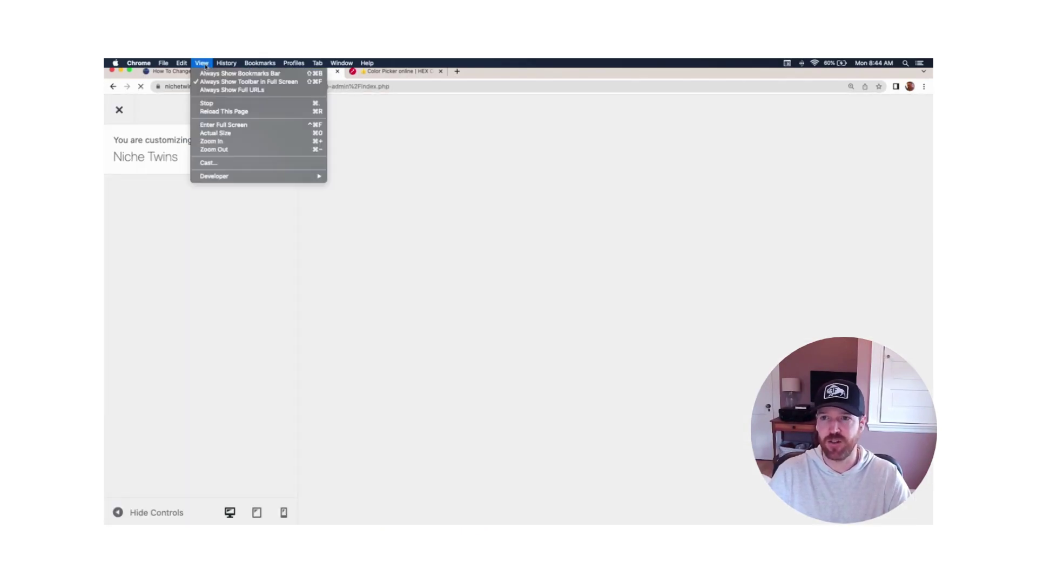
left_click(222, 149)
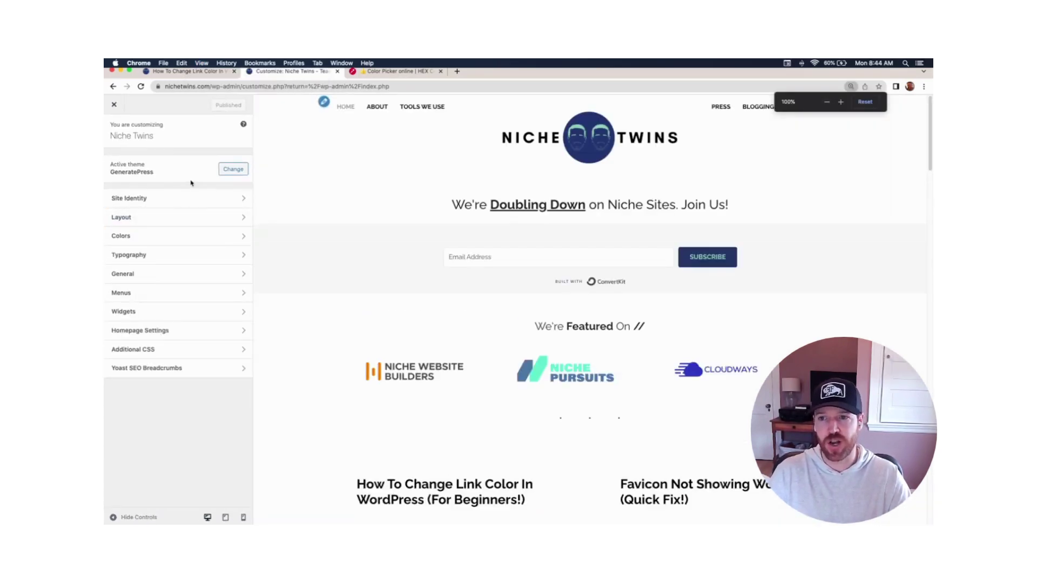
- Open the Link colour picker under Colors > Content, ready for a hex value
left_click(136, 236)
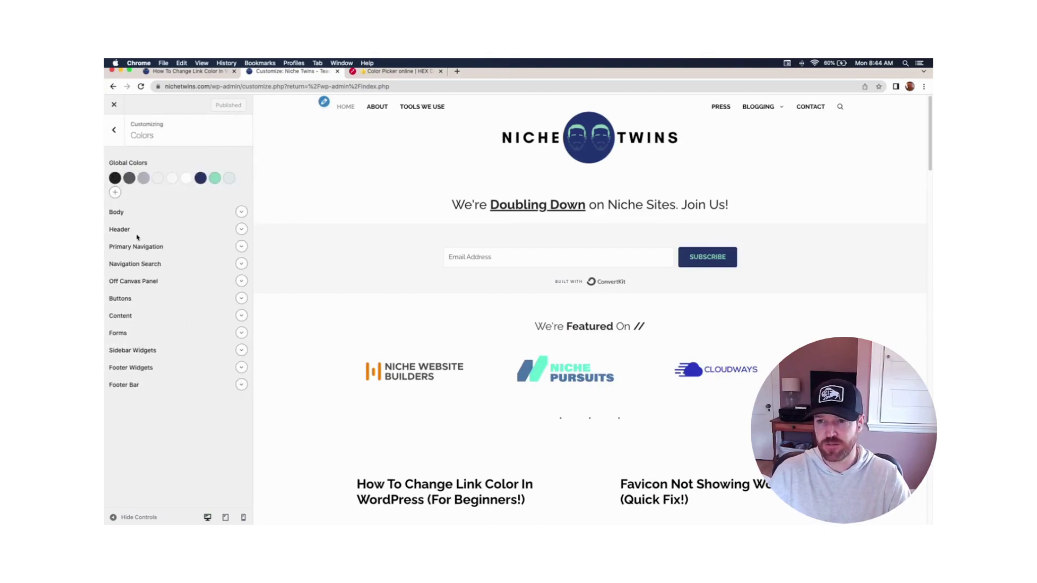
left_click(242, 317)
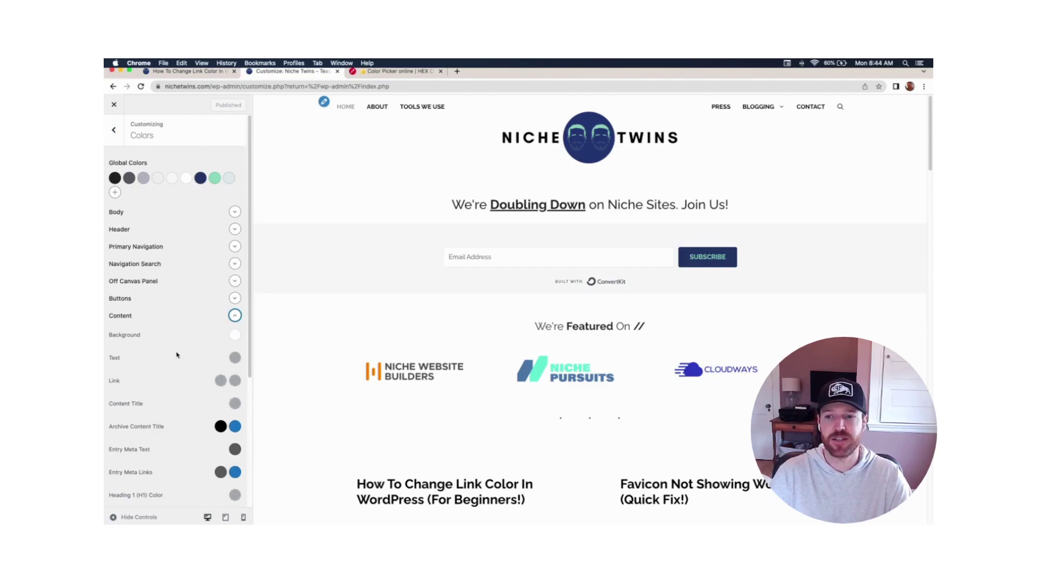
scroll(206, 327, "down", 3)
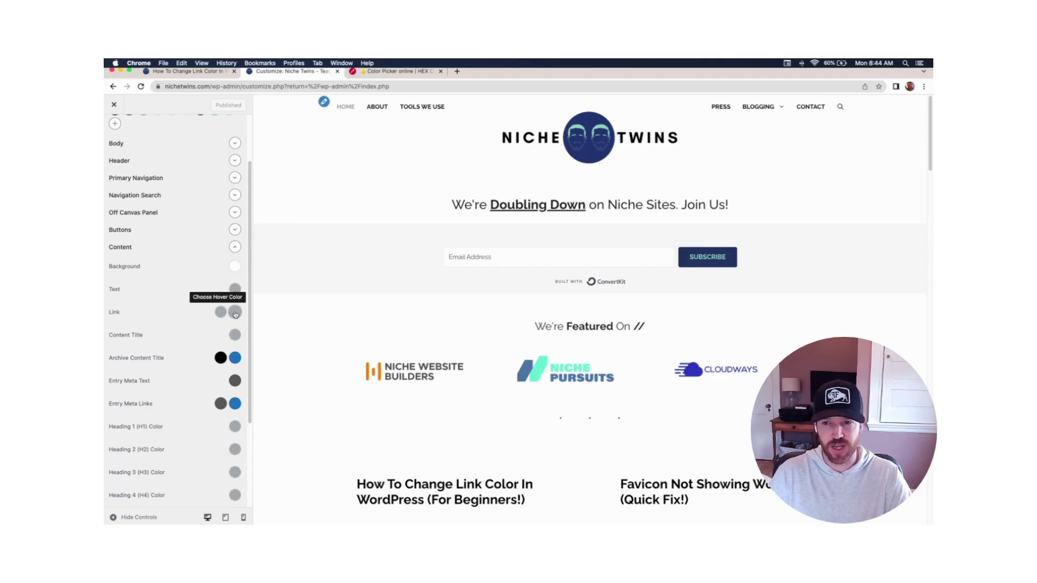
left_click(221, 312)
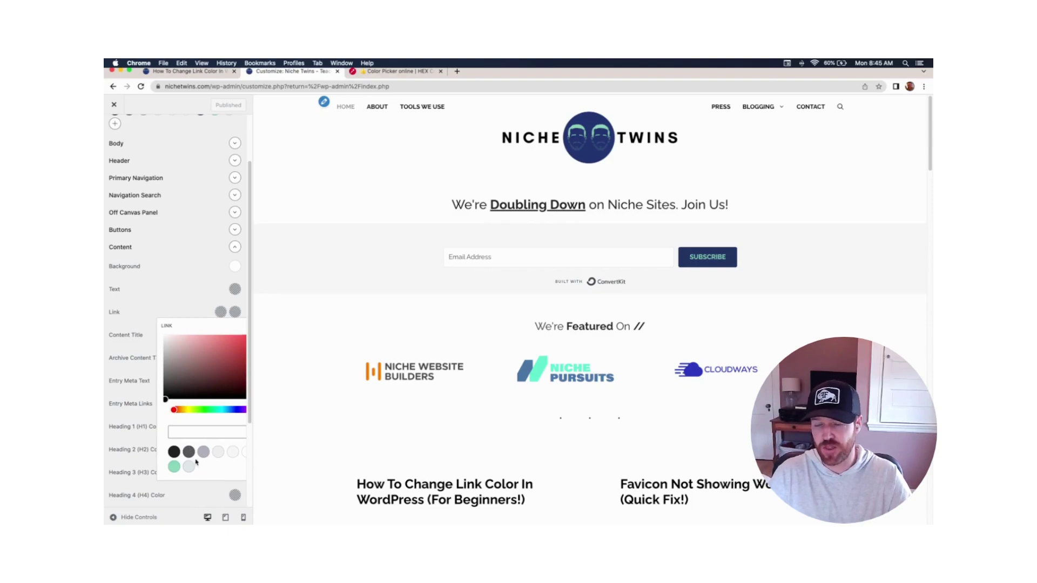
left_click(196, 432)
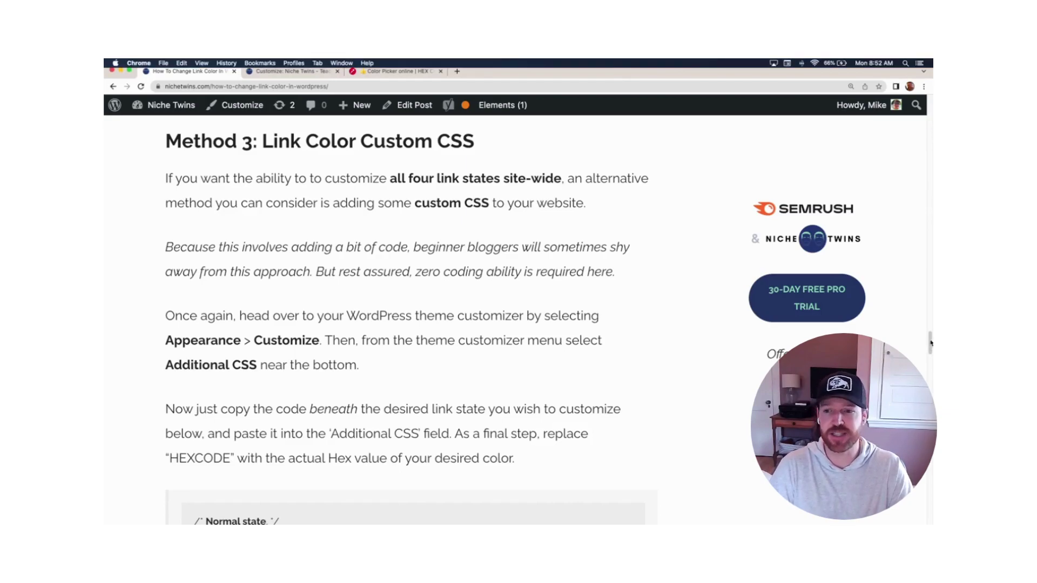
- Copy the normal-state snippet a { color: #HEXCODE; } from the article and go back to the Customizer
left_click_drag(931, 343, 931, 359)
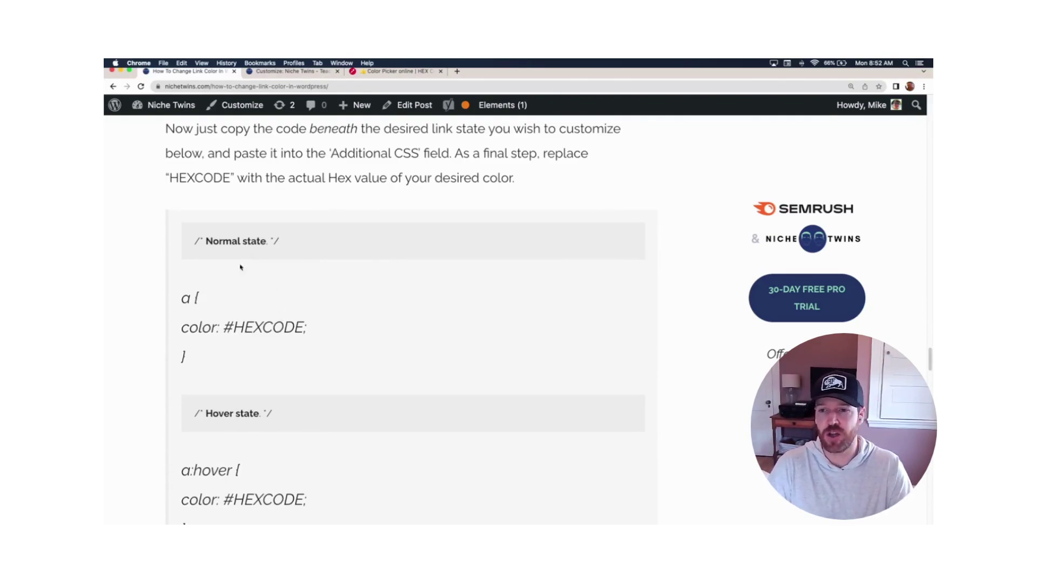
left_click_drag(199, 355, 186, 299)
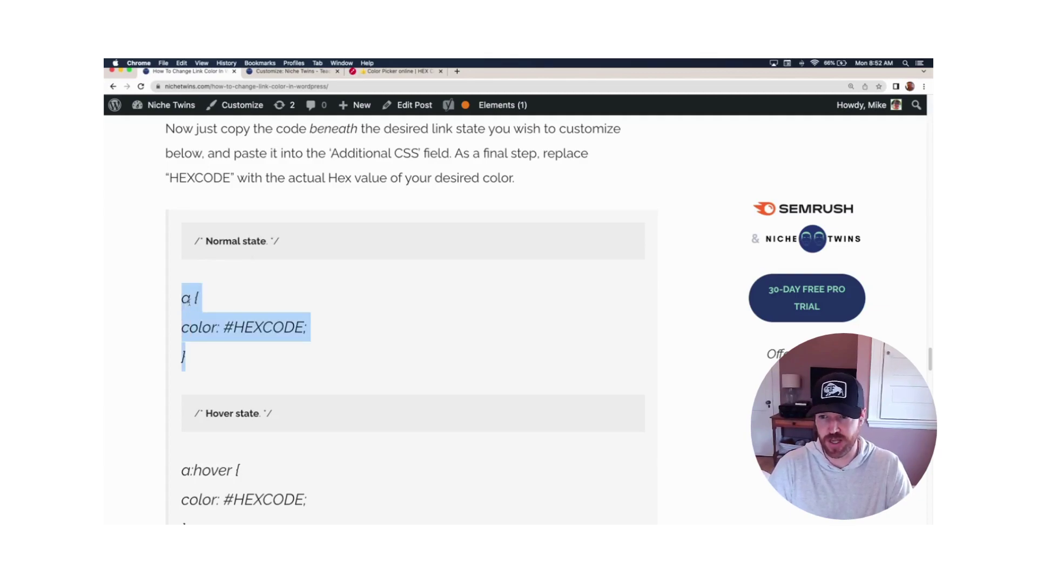
right_click(191, 304)
left_click(215, 322)
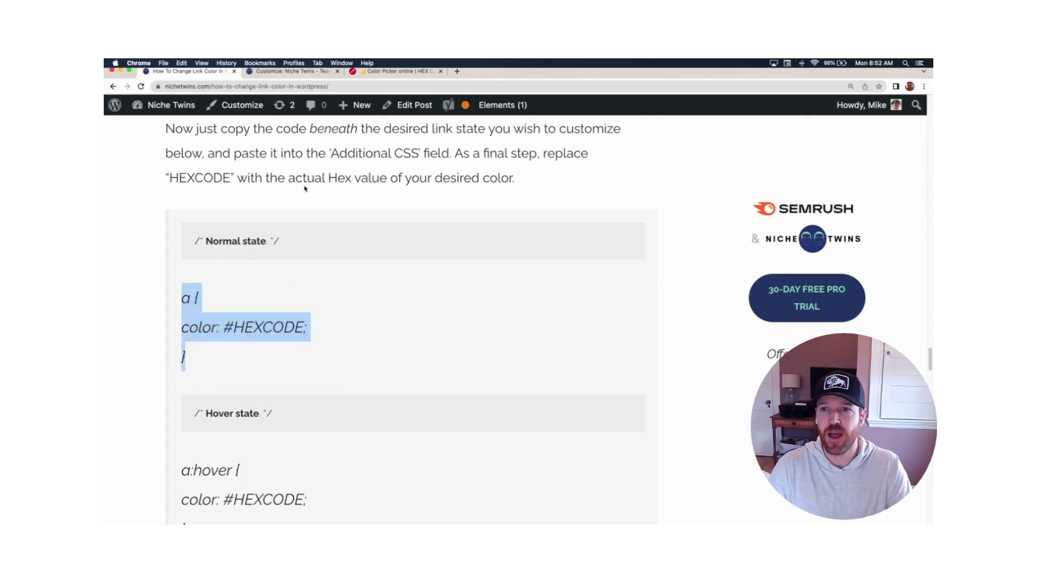
left_click(283, 73)
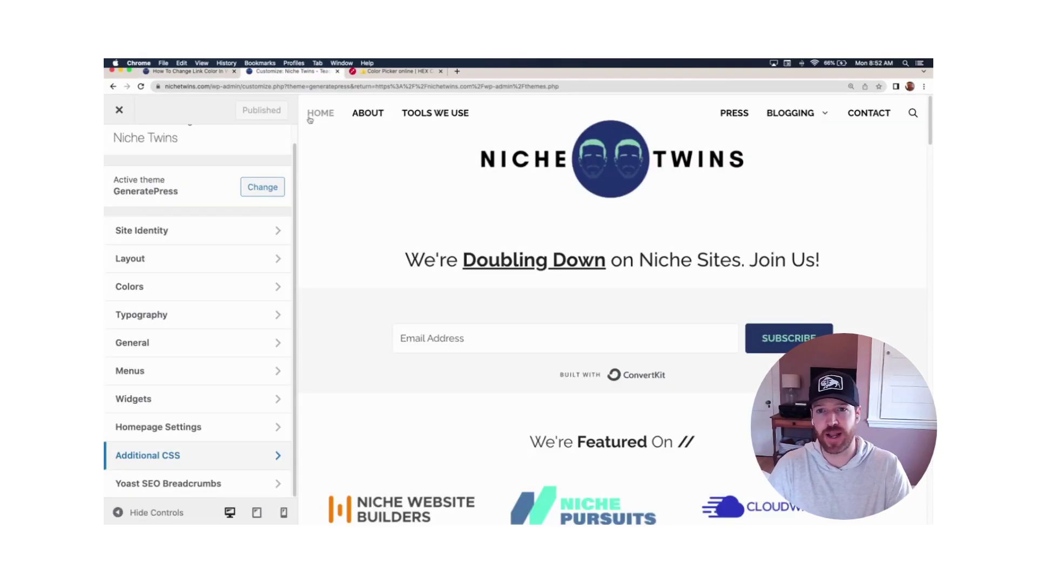
- Paste a { color: #HEXCODE; } at line 91 of Additional CSS and select the HEXCODE placeholder
left_click(211, 456)
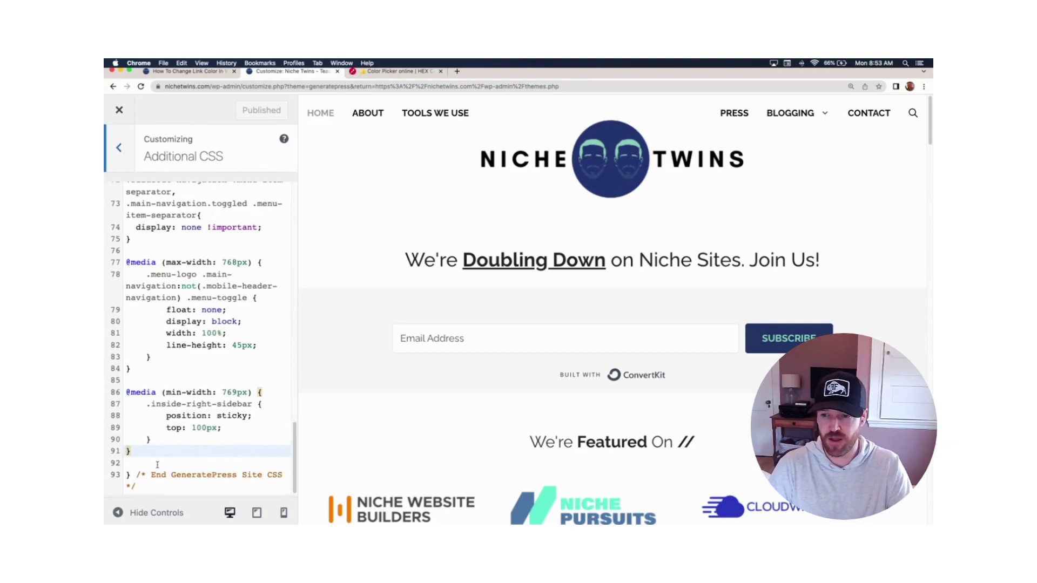
left_click(152, 439)
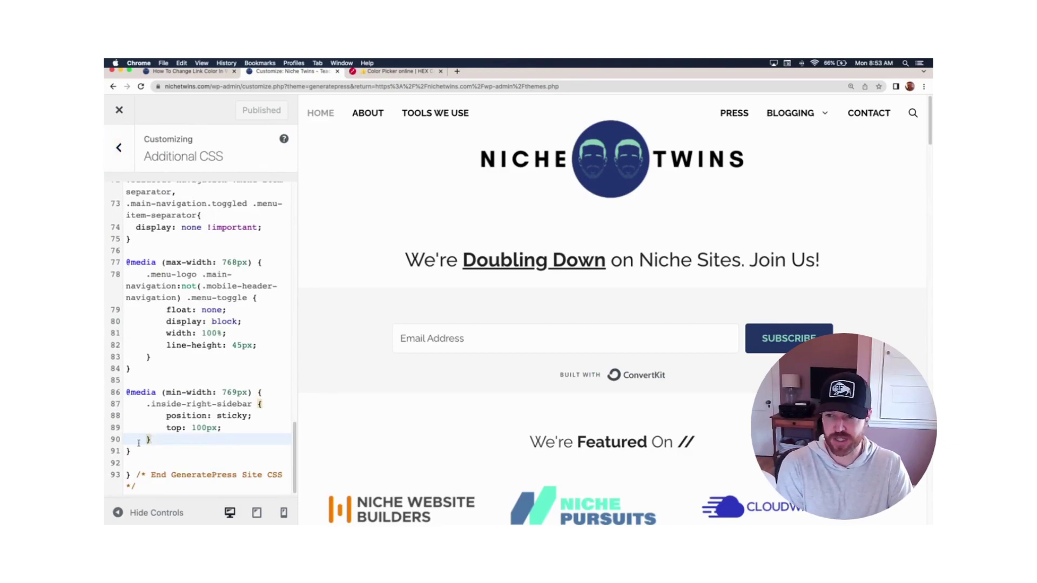
left_click(127, 451)
key("BackSpace")
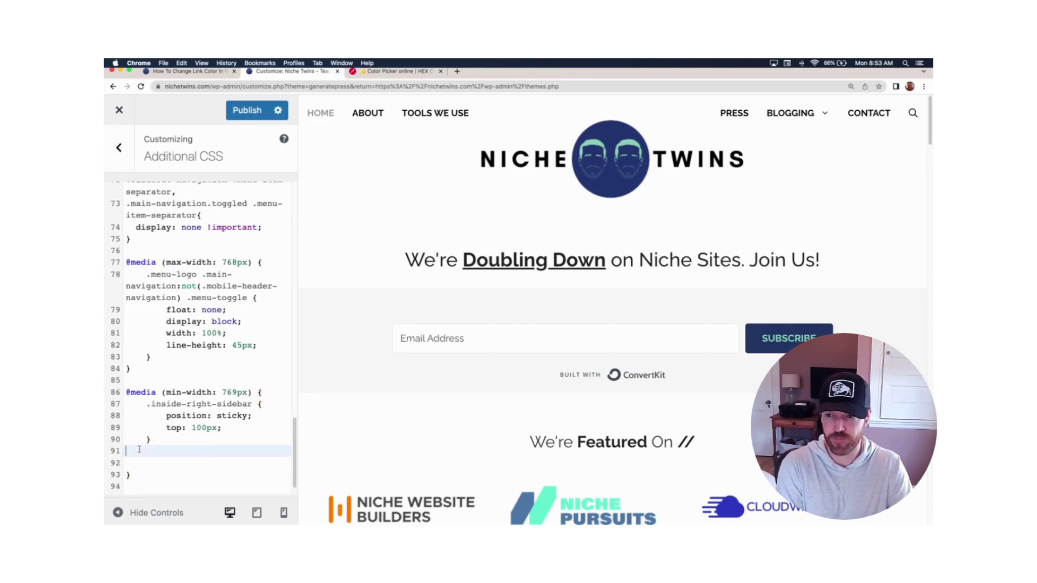
right_click(140, 451)
left_click(173, 427)
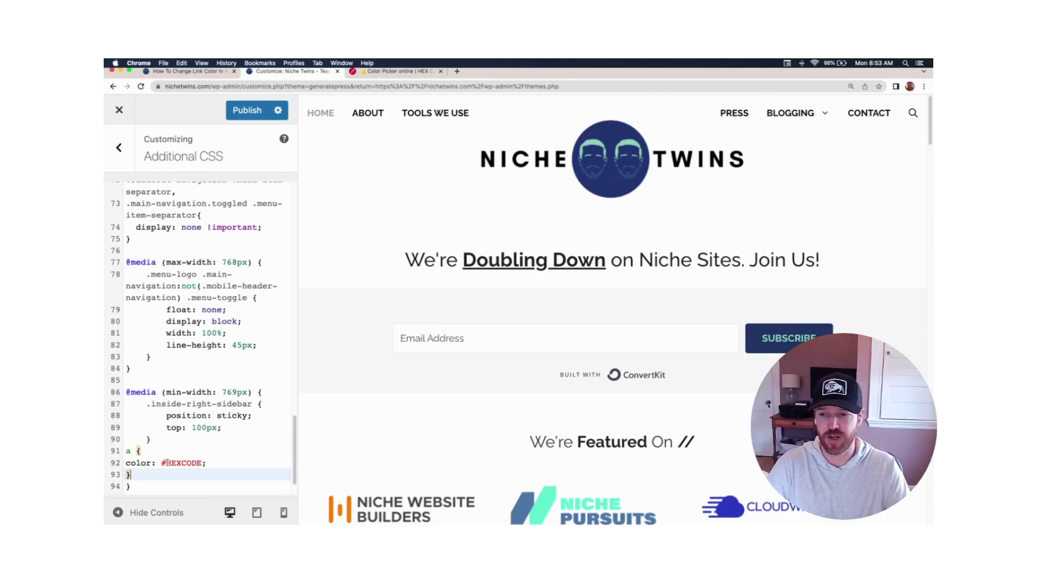
left_click_drag(167, 462, 201, 463)
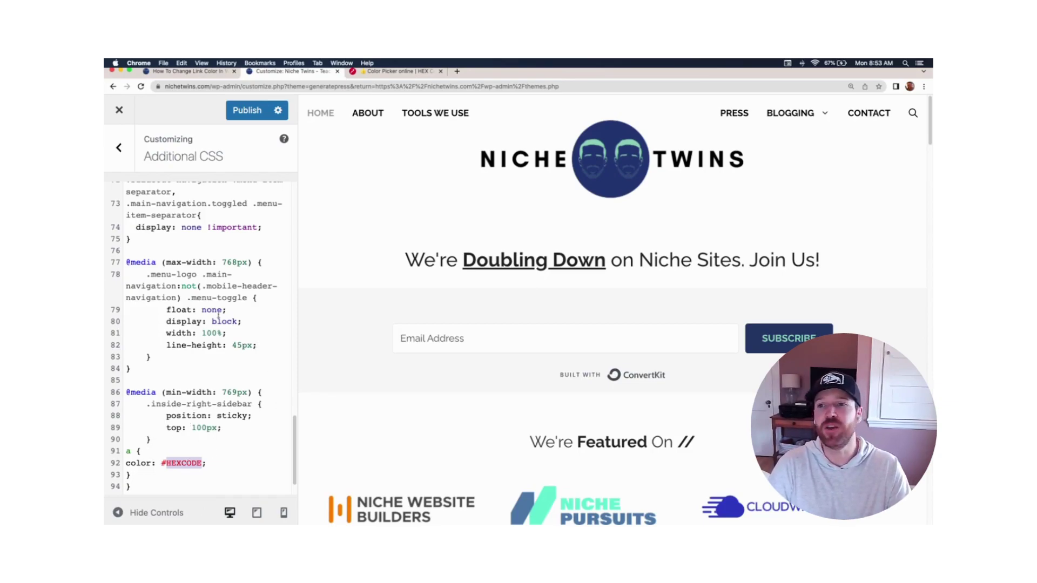
- Return to the link colour article and scroll down to the 'Method 4: SiteOrigin CSS Plugin' section
left_click(187, 71)
scroll(930, 353, "down", 4)
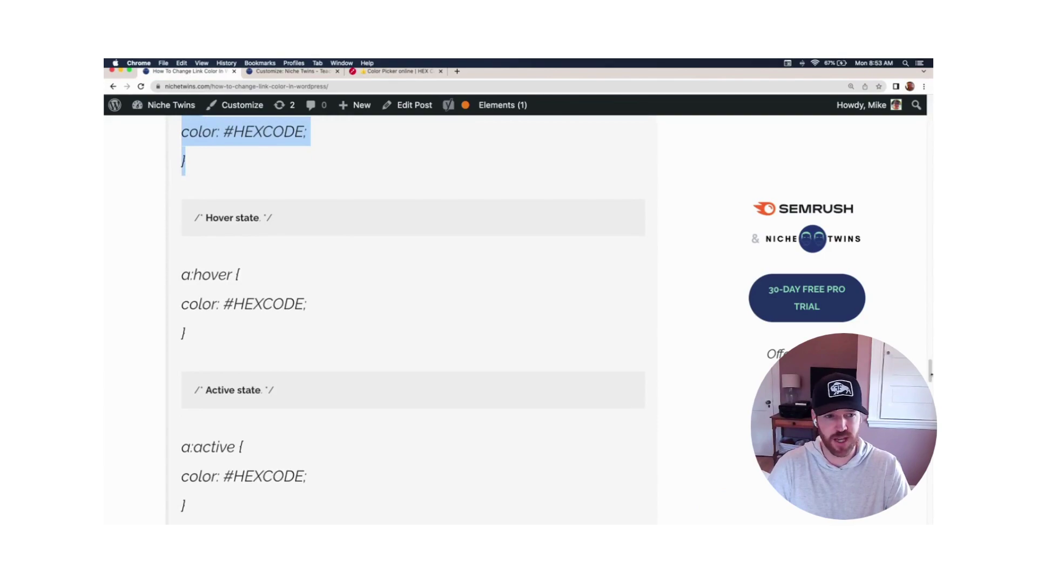
scroll(931, 378, "down", 3)
scroll(931, 383, "down", 2)
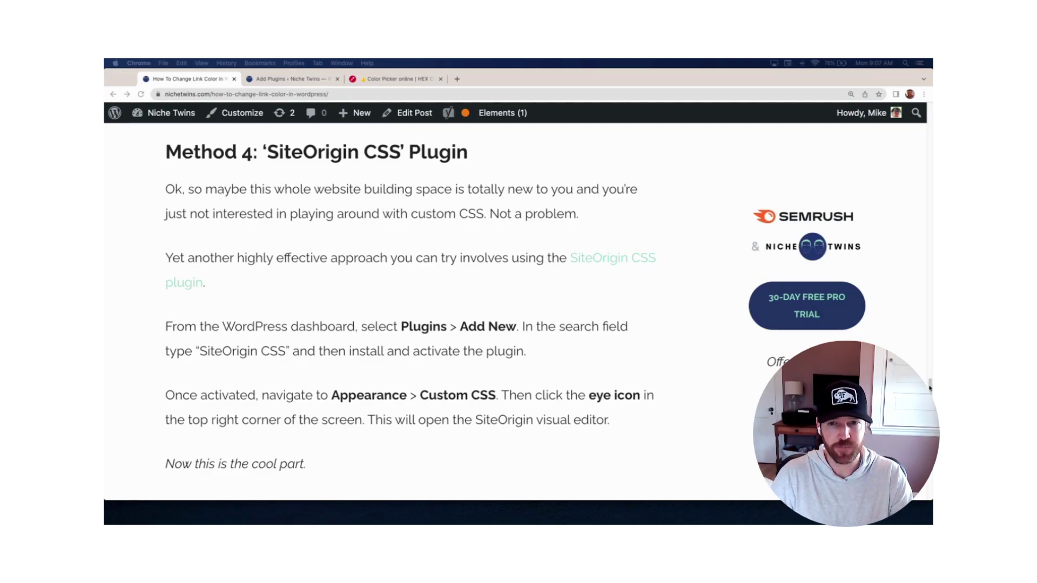
- From the Add Plugins page, go to Appearance > Custom CSS to open the empty SiteOrigin CSS editor
left_click(289, 79)
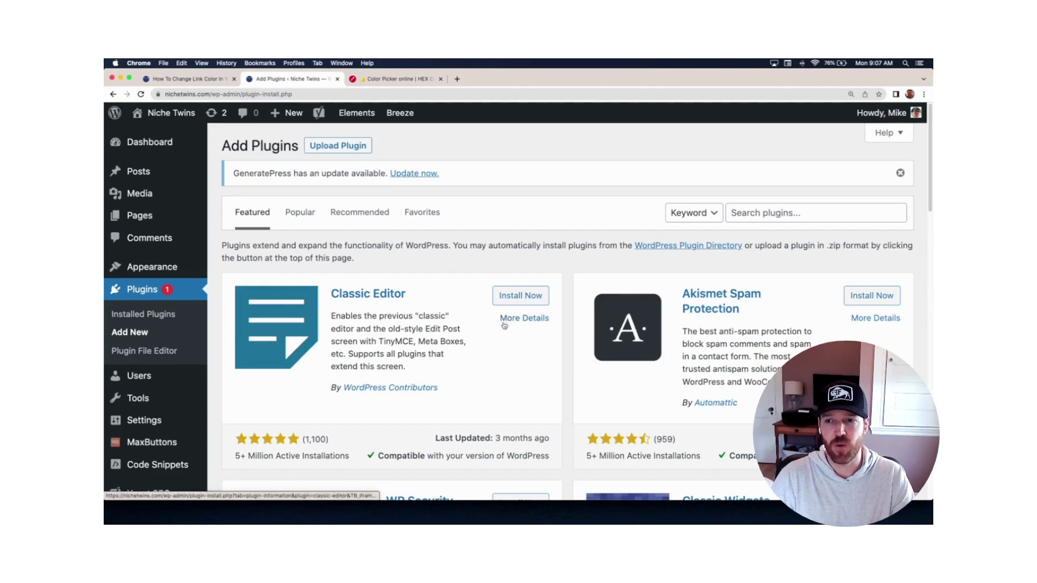
mouse_move(165, 267)
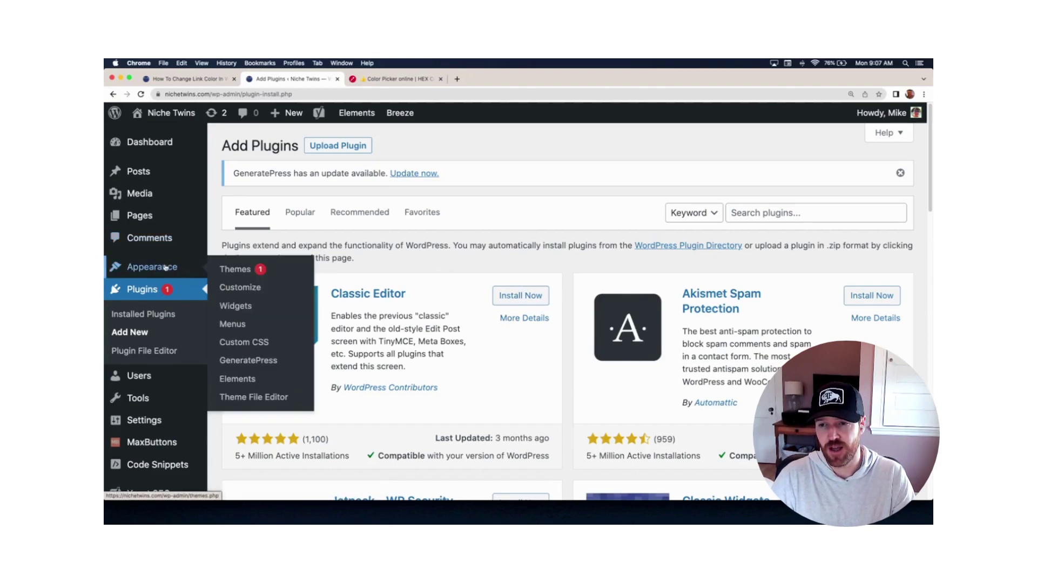
left_click(251, 342)
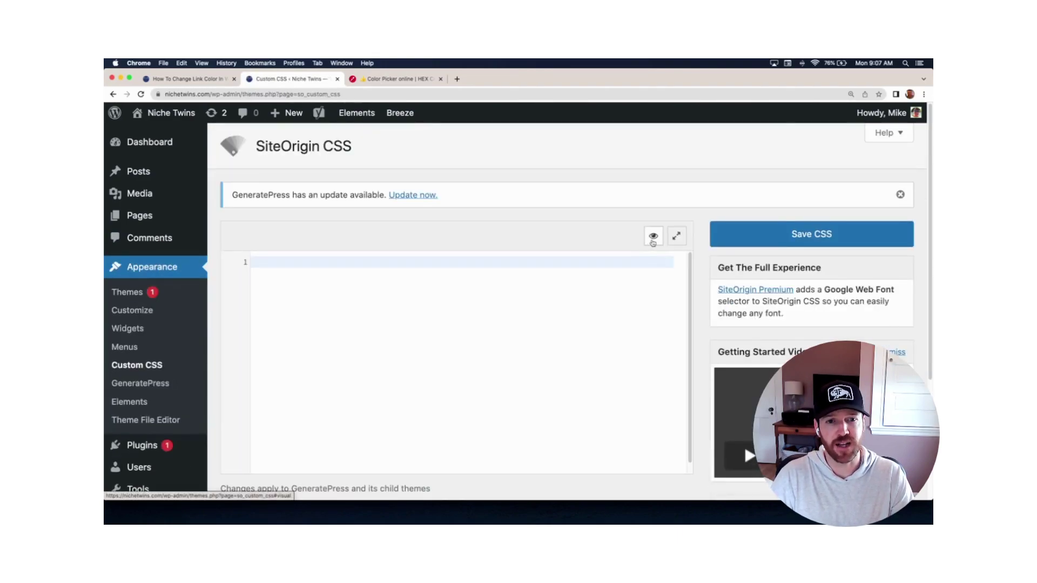
- Launch the visual CSS editor and load the 'How To Change Link Color In WordPress' post in its preview
left_click(653, 237)
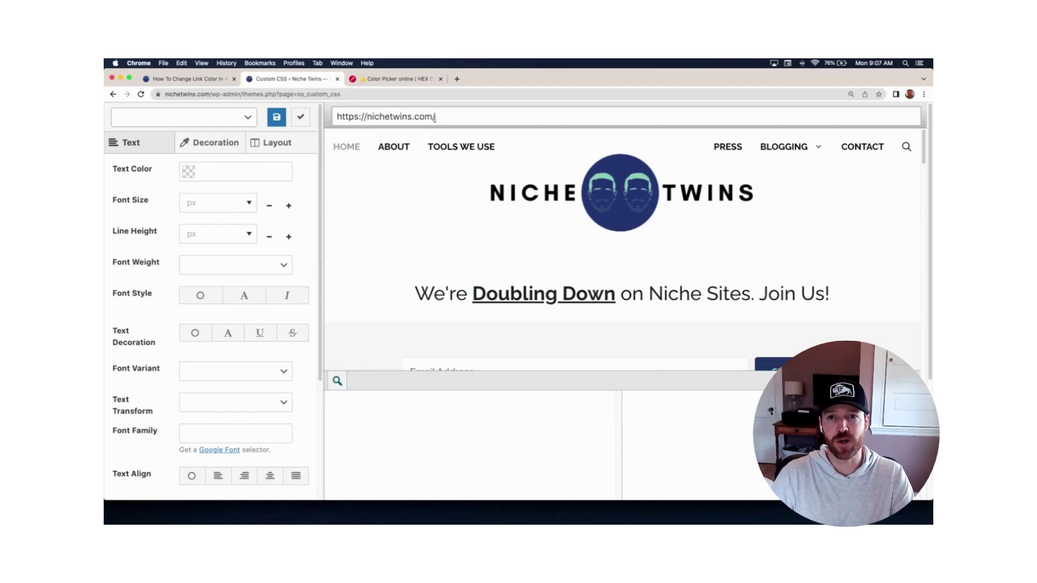
left_click_drag(444, 116, 333, 115)
right_click(362, 116)
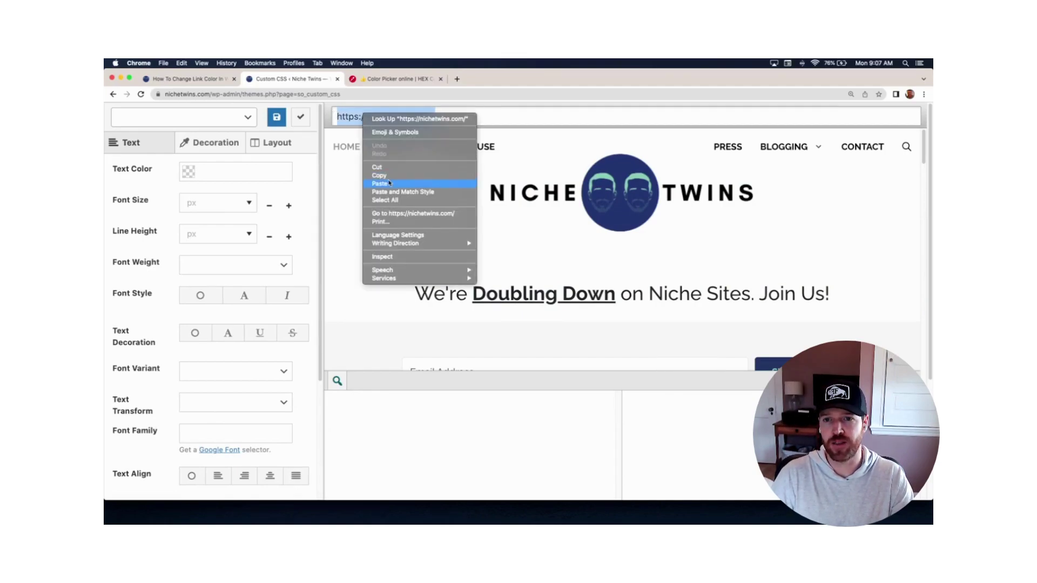
left_click(410, 168)
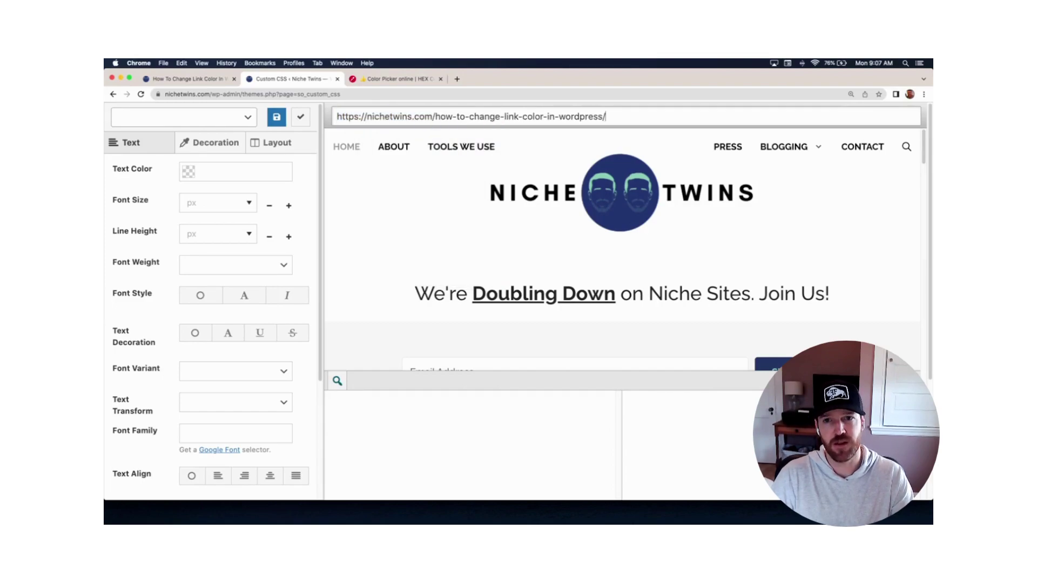
key("Return")
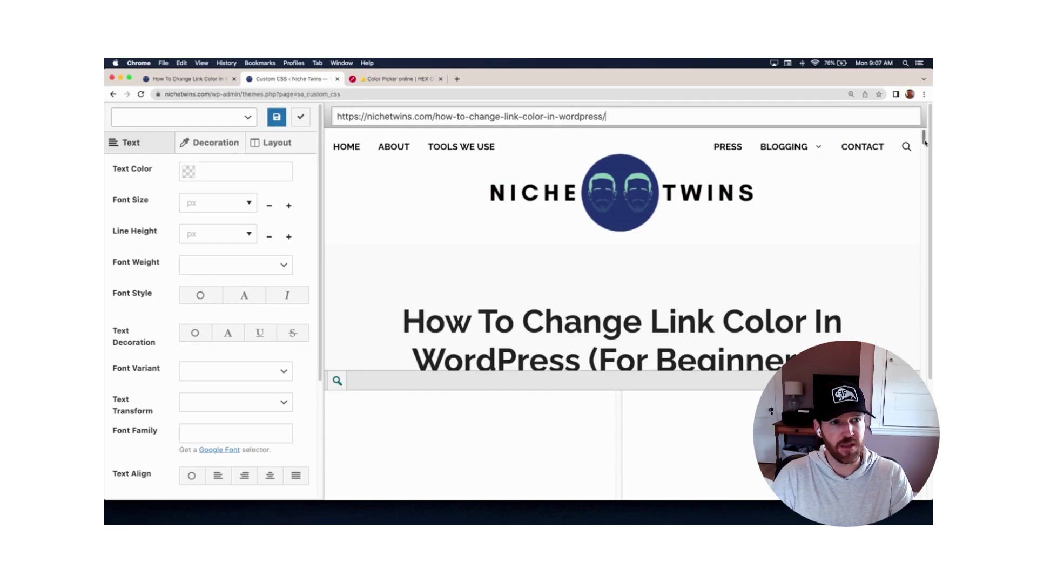
- Pick the 'WordPress block editor' link in the preview so the editor targets selector a
left_click_drag(924, 142, 924, 224)
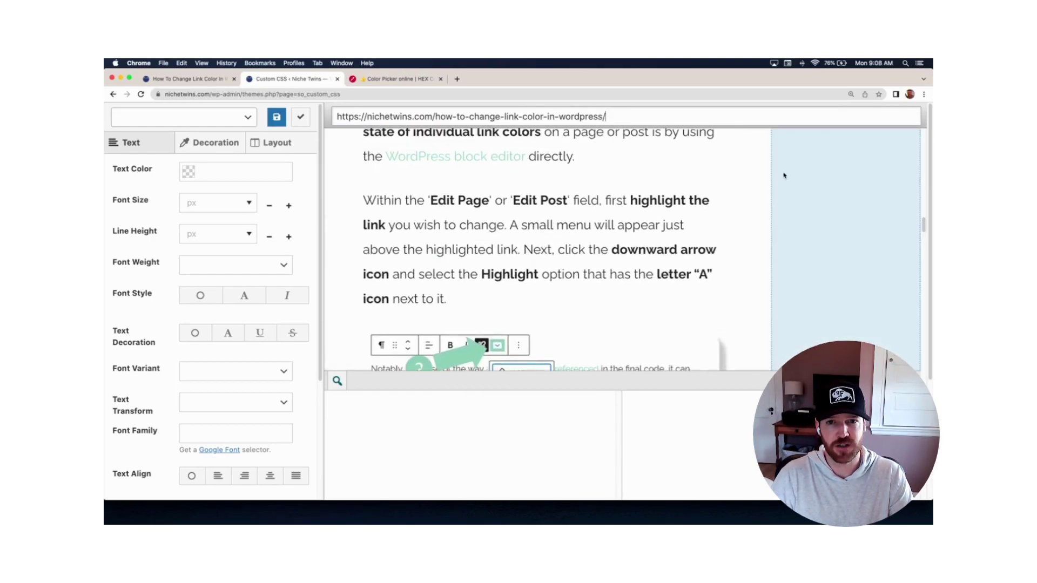
left_click(485, 164)
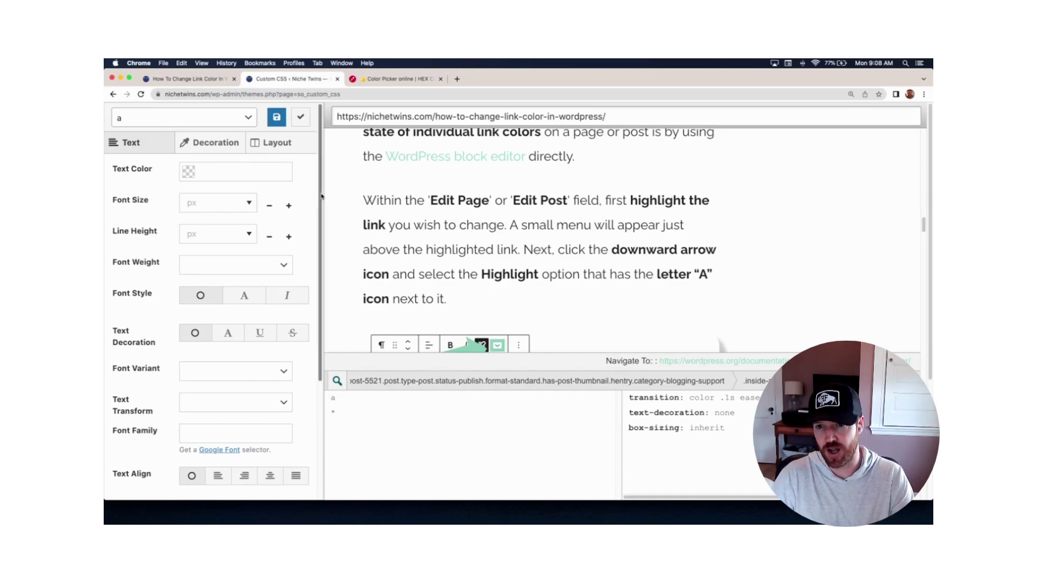
mouse_move(324, 194)
left_mouse_down()
mouse_move(317, 326)
mouse_move(317, 185)
left_mouse_up()
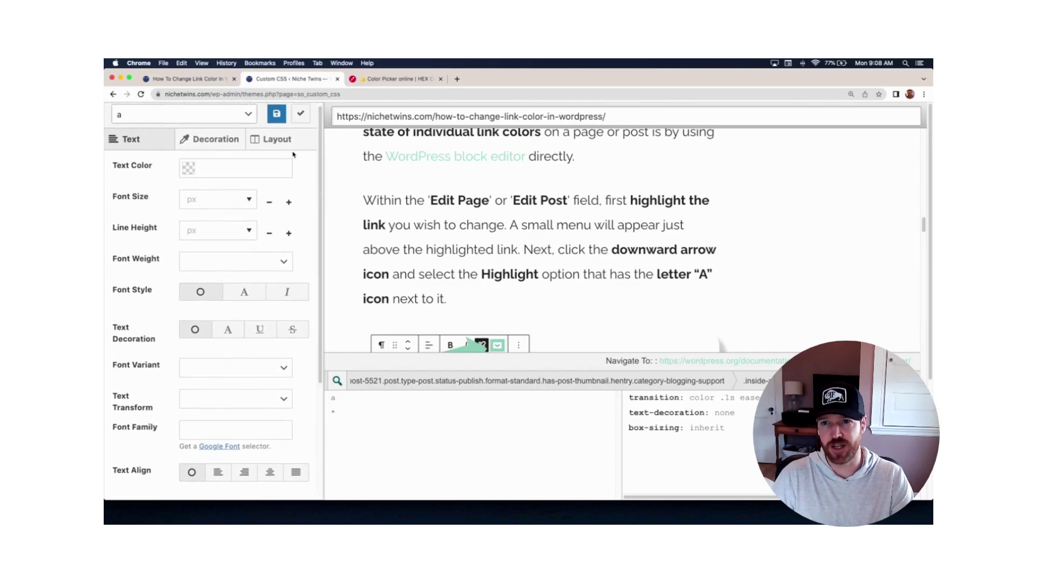